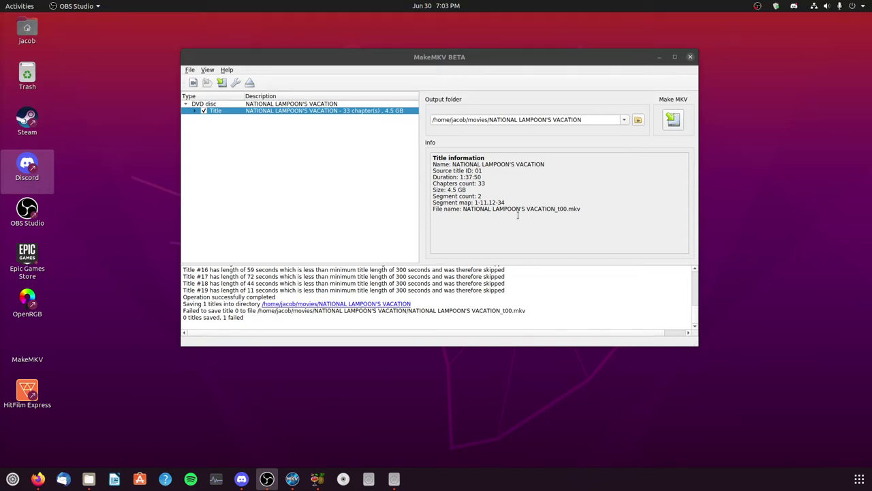
Maximize the MakeMKV window showing the loaded 33-chapter, 4.5 GB title.
click(674, 57)
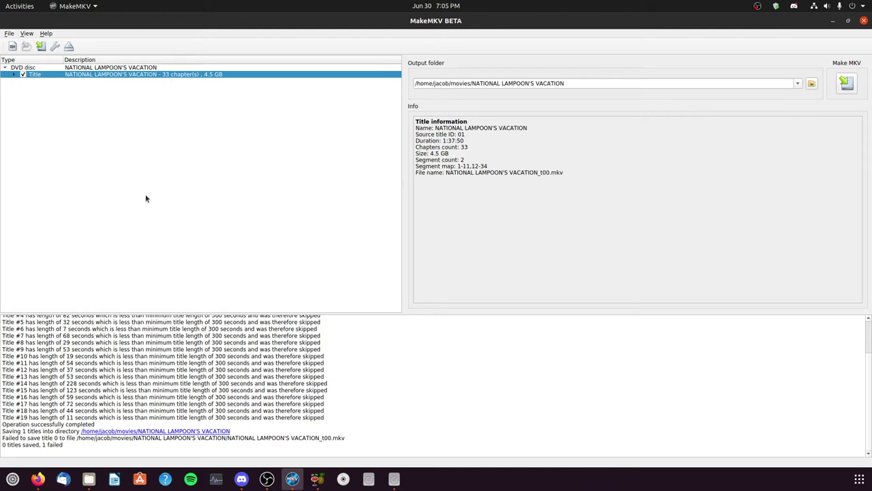
Expand the title and inspect its Portuguese and Spanish audio and French subtitle tracks, all left checked.
drag(26, 317, 87, 454)
click(27, 424)
click(15, 75)
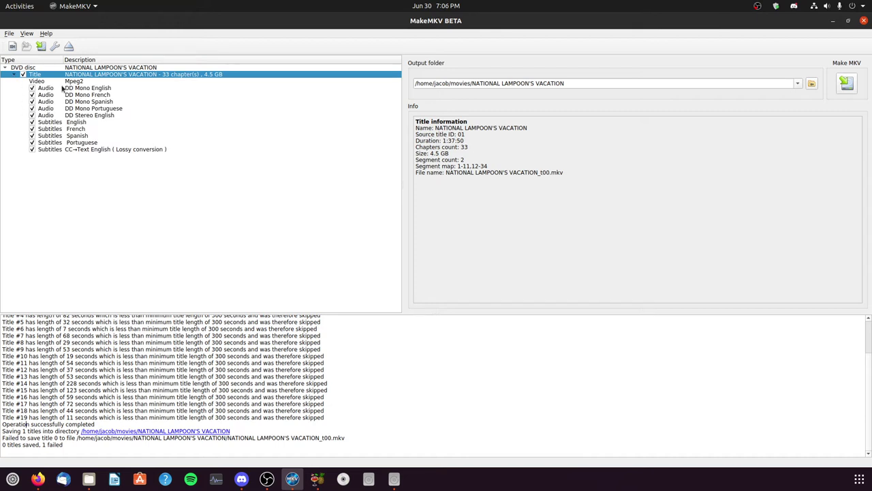
click(94, 110)
click(102, 102)
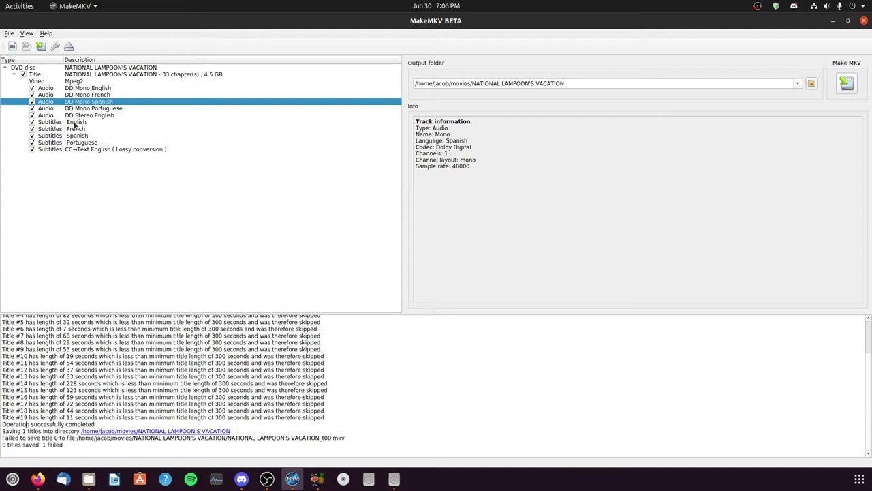
click(86, 129)
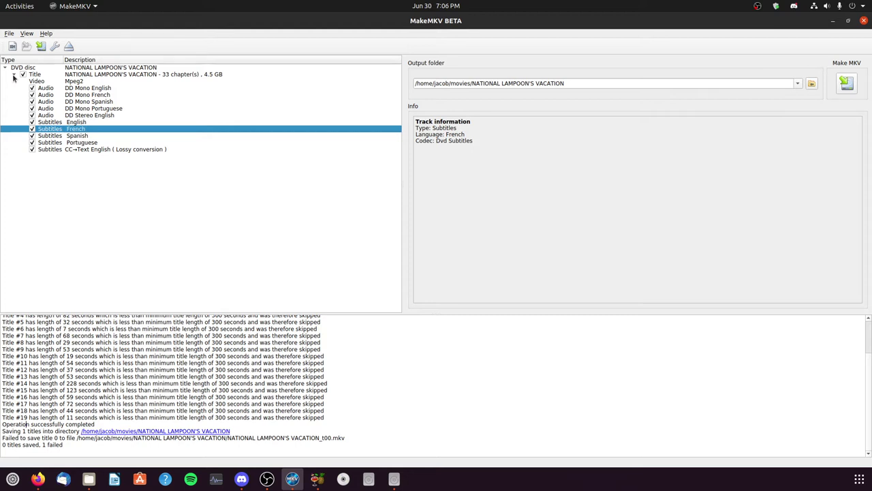
click(225, 75)
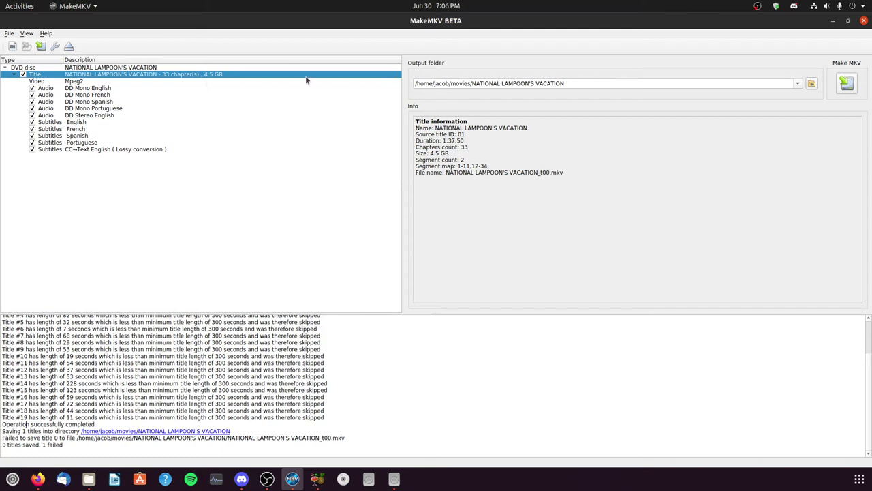
Start the MKV rip of the title, then decline cancelling so it keeps running.
click(845, 83)
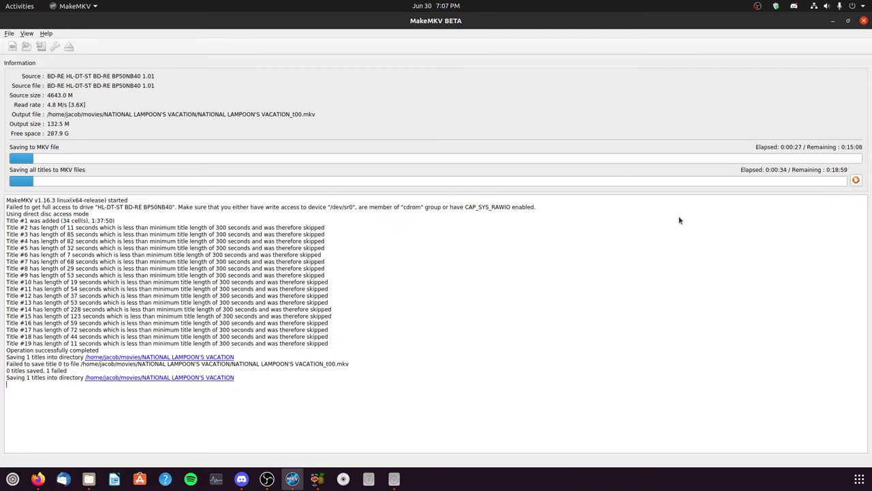
click(856, 180)
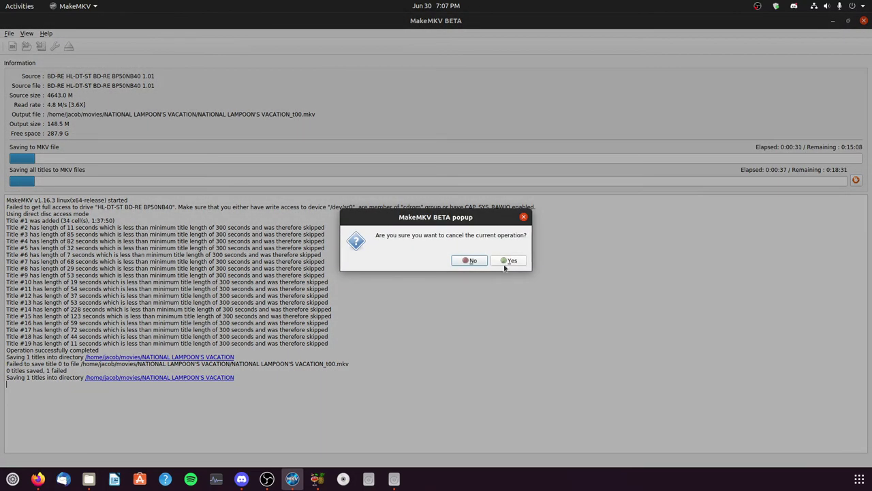
click(509, 263)
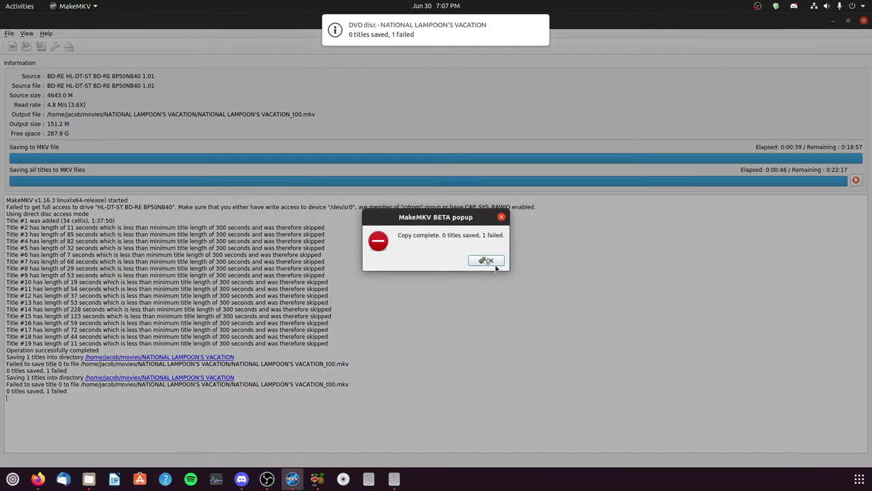
Acknowledge the failed-save error with OK to return to the title list.
click(497, 264)
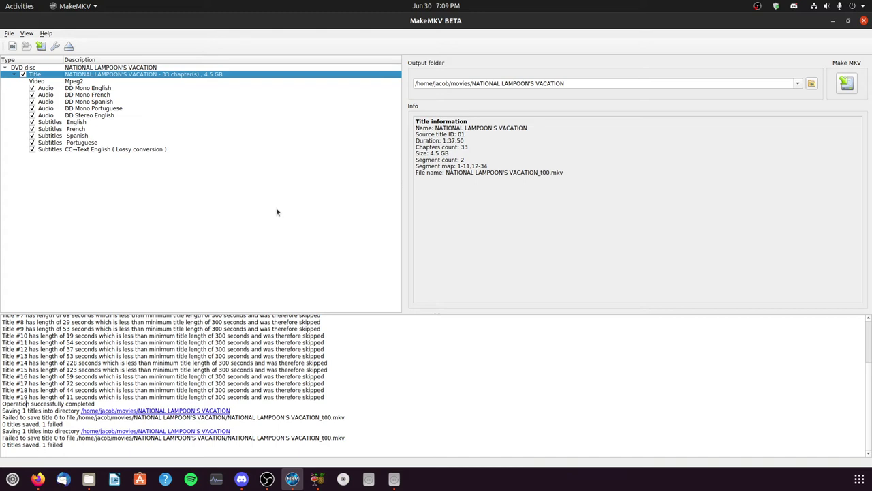
Bring HandBrake forward, maximize it, and begin choosing IMG_1821 as the source video.
click(317, 479)
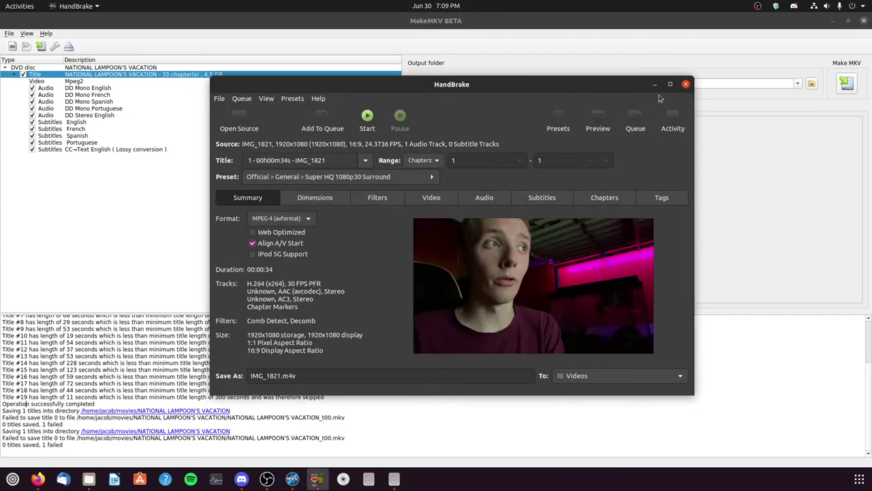
click(670, 84)
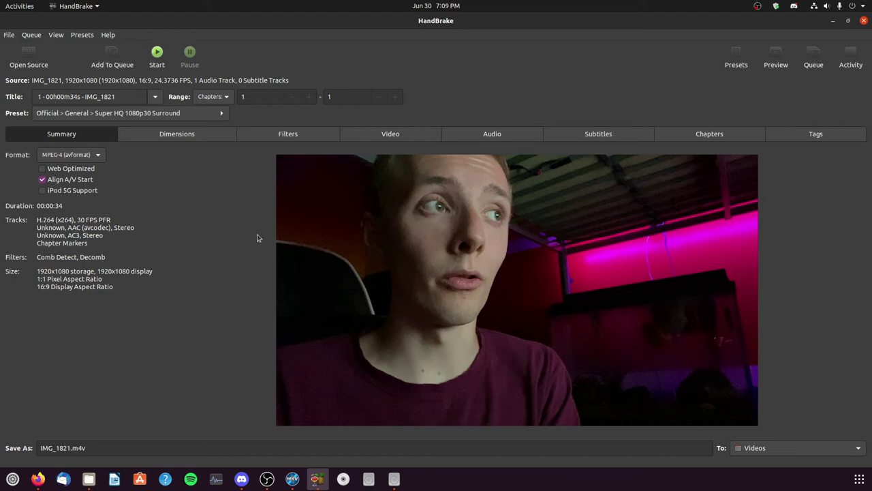
click(28, 53)
Browse the General presets without changing them, check Dimensions and Filters, then view the Video settings.
click(120, 116)
click(273, 93)
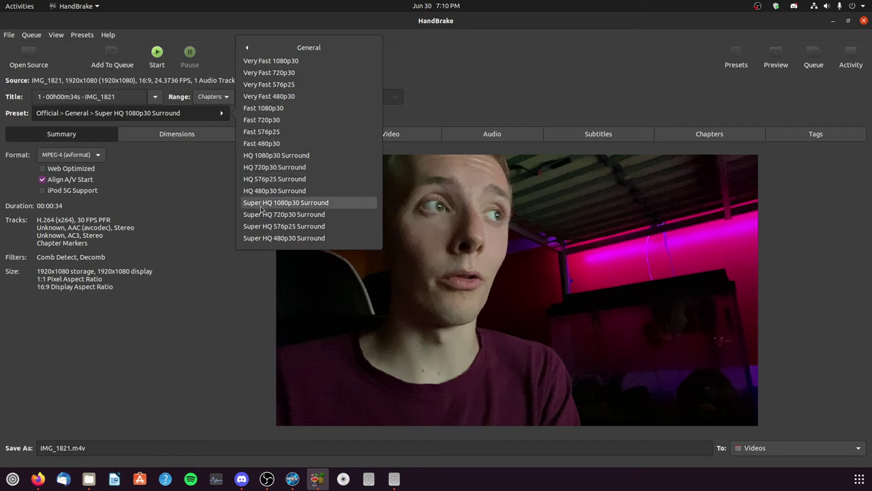
click(190, 114)
click(190, 113)
click(190, 114)
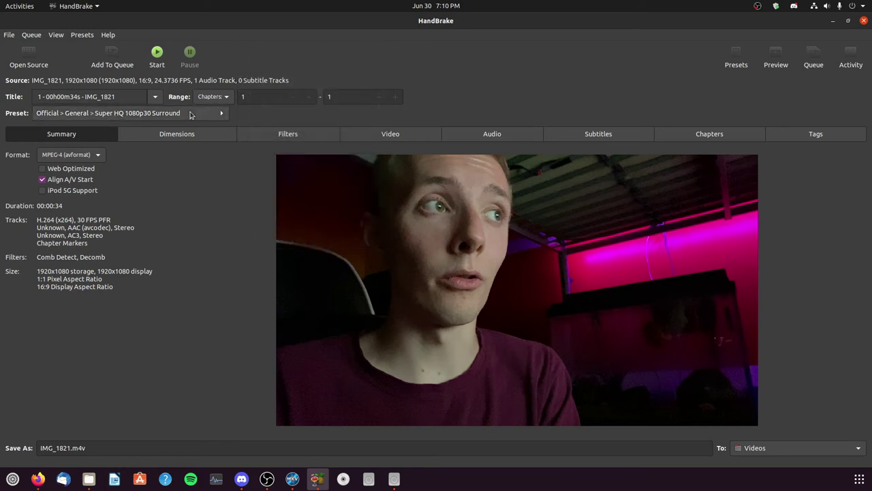
click(167, 135)
click(302, 134)
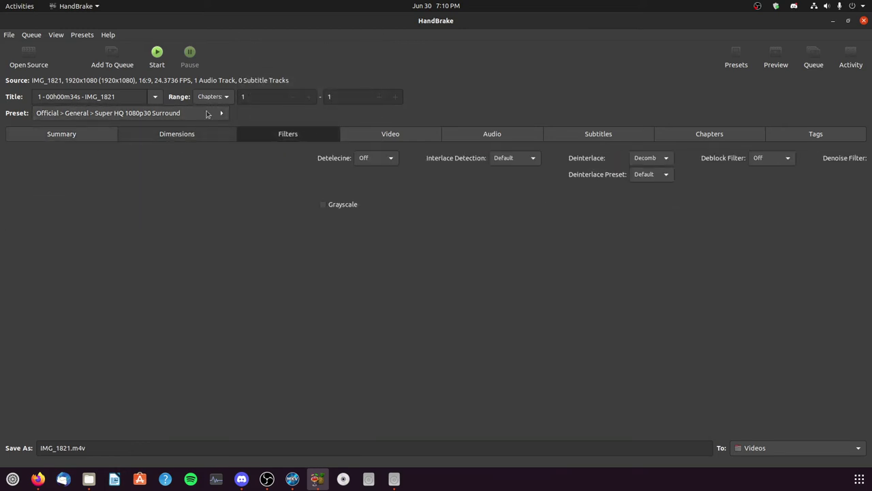
click(177, 113)
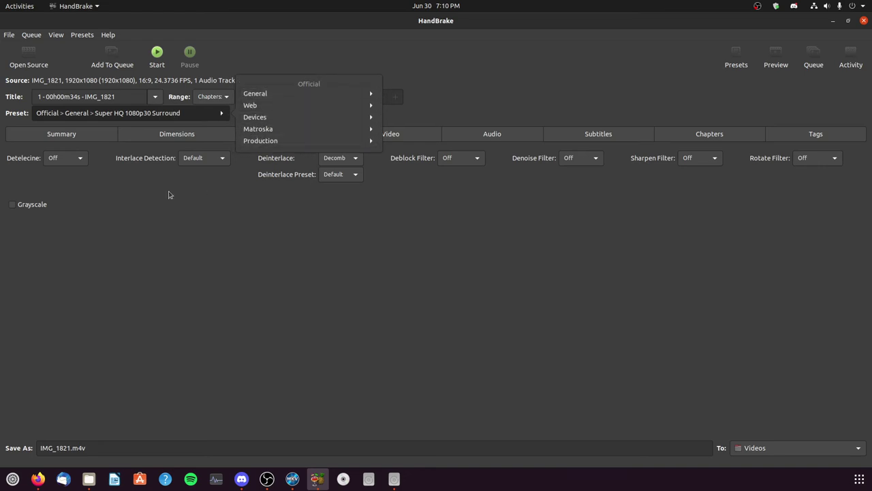
click(161, 218)
click(385, 136)
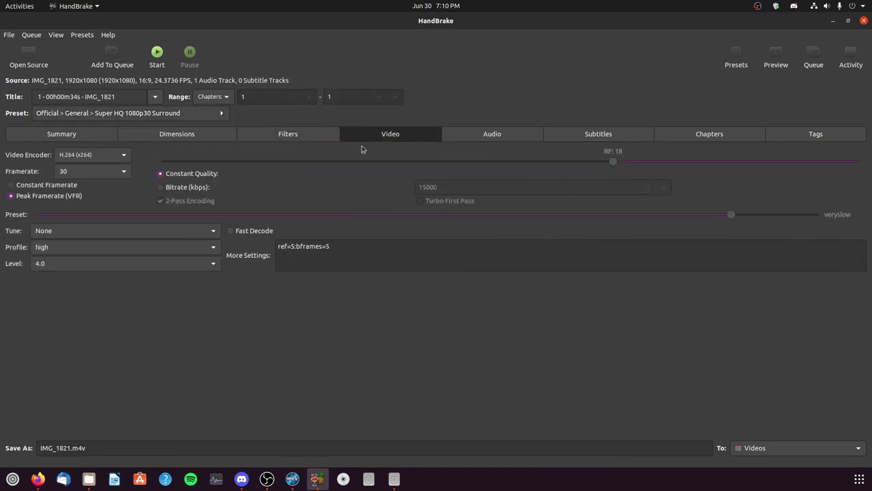
click(80, 154)
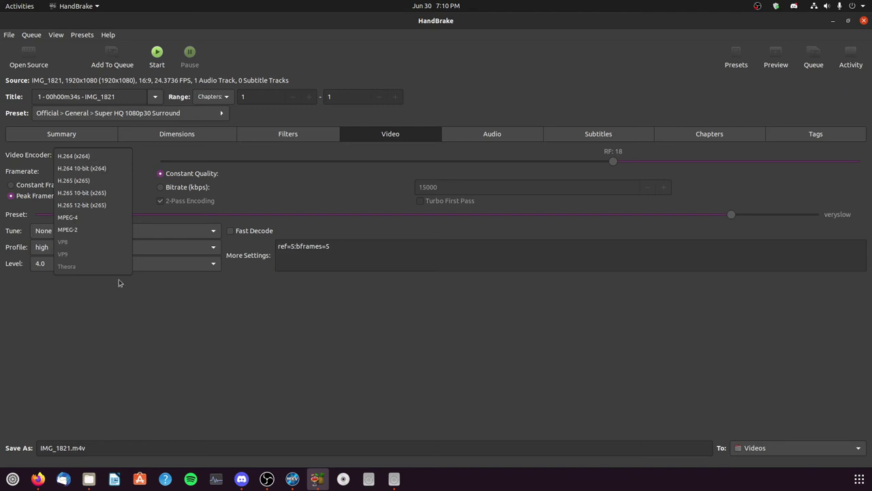
click(102, 157)
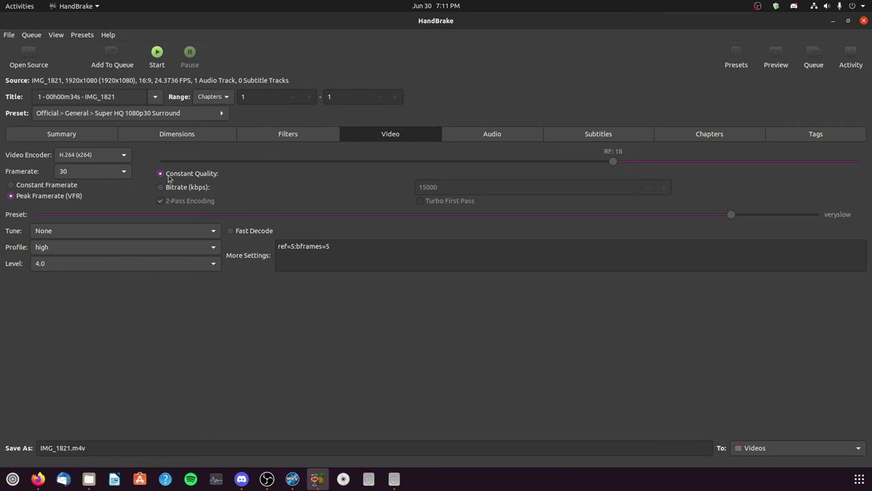
Go through Audio, Subtitles and Chapters to Tags, and change the Title tag to 'Terminator'.
click(502, 136)
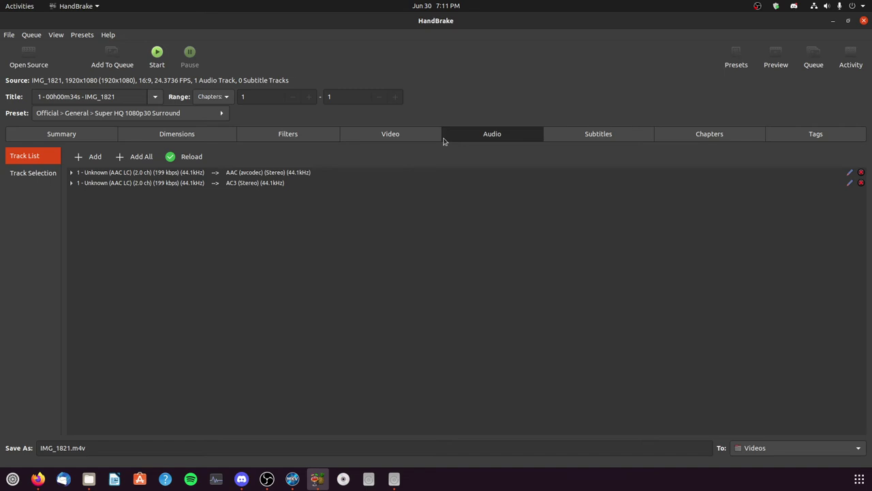
click(570, 138)
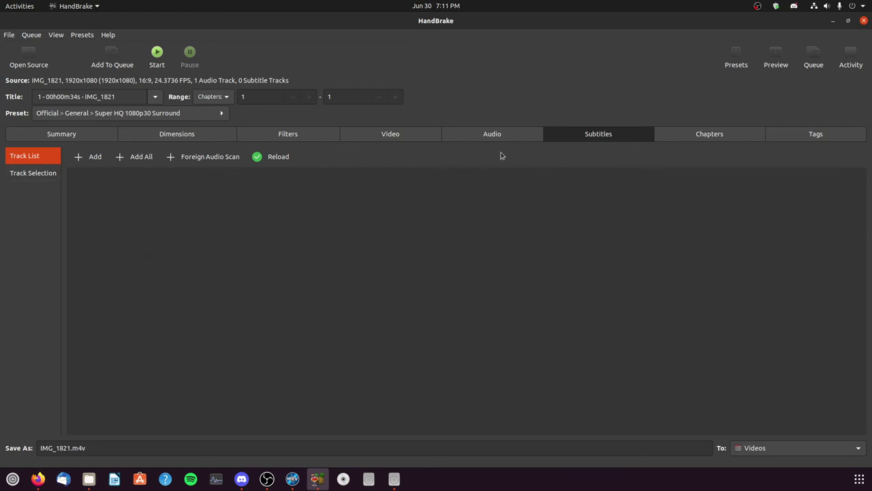
click(702, 136)
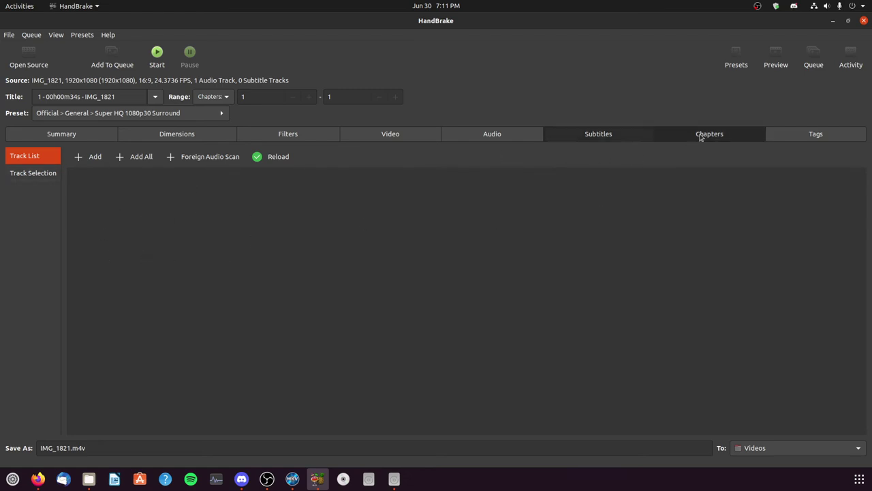
click(802, 131)
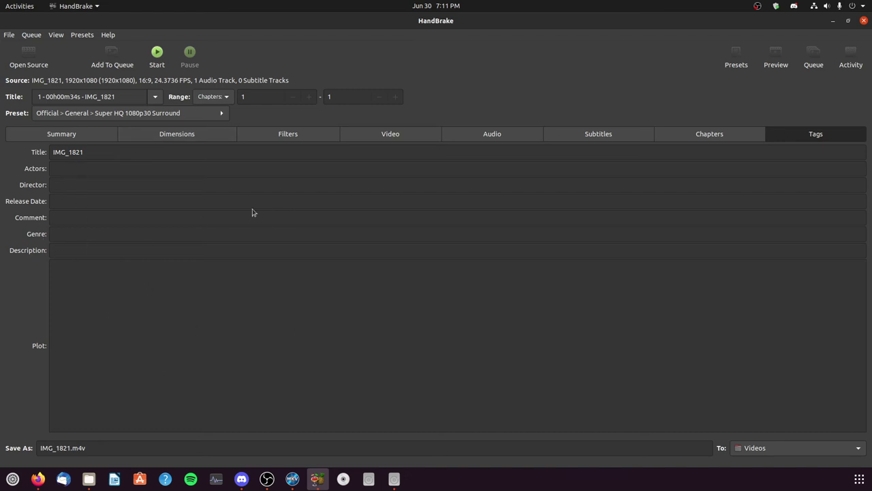
double_click(114, 153)
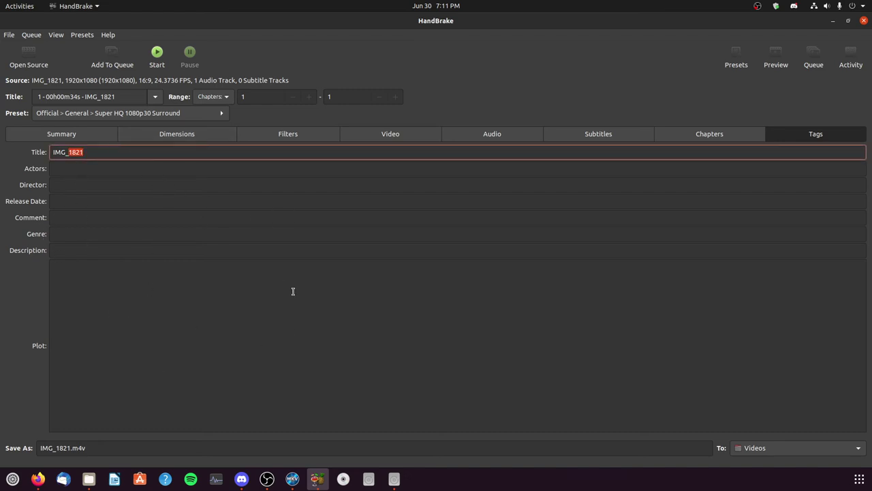
key(BackSpace)
key(BackSpace)
key(BackSpace)
key(BackSpace)
key(BackSpace)
text(Termina)
key(BackSpace)
key(BackSpace)
key(BackSpace)
text(inator)
click(57, 448)
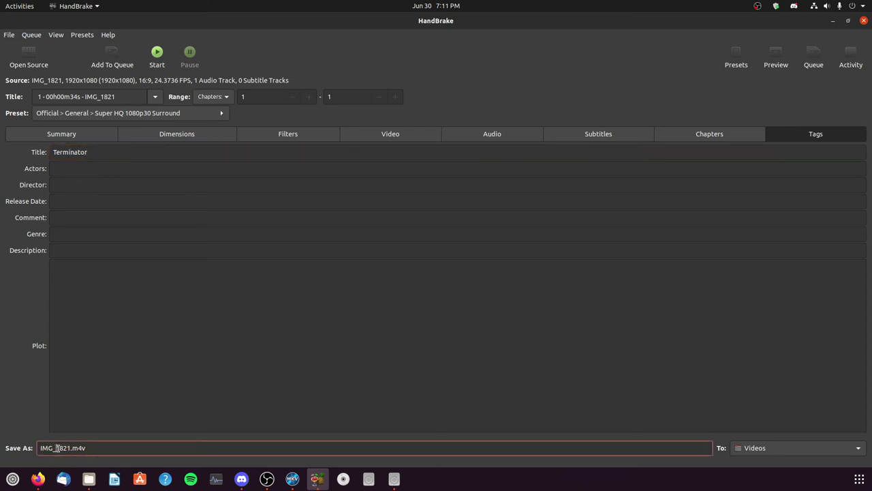
Check the Description and the IMG_1821 Save As name, then step back to the Summary tab.
click(88, 253)
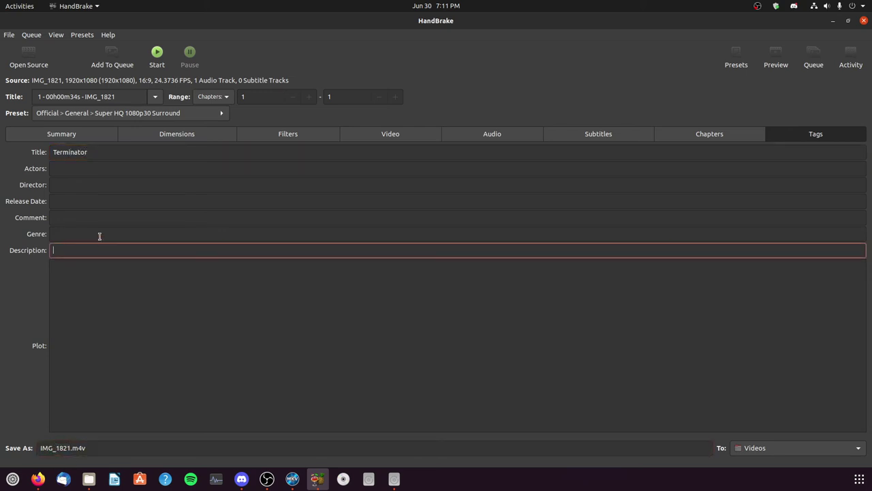
click(67, 448)
double_click(65, 447)
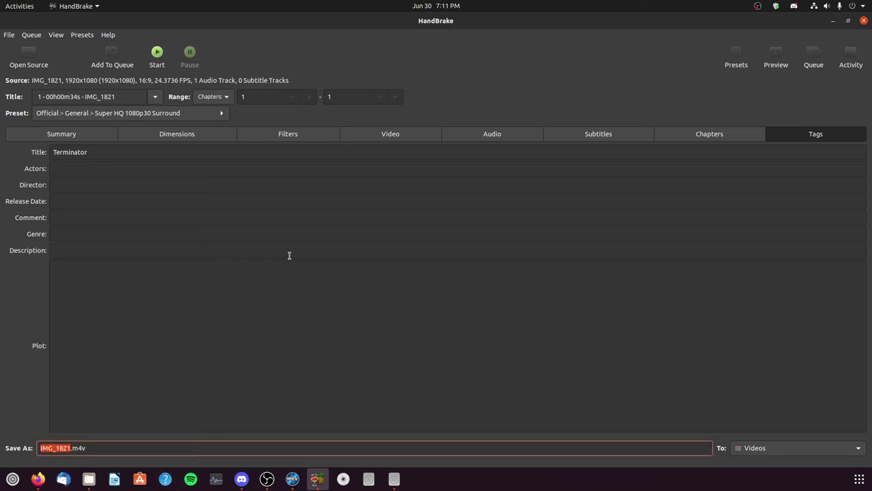
click(706, 140)
click(597, 139)
click(492, 141)
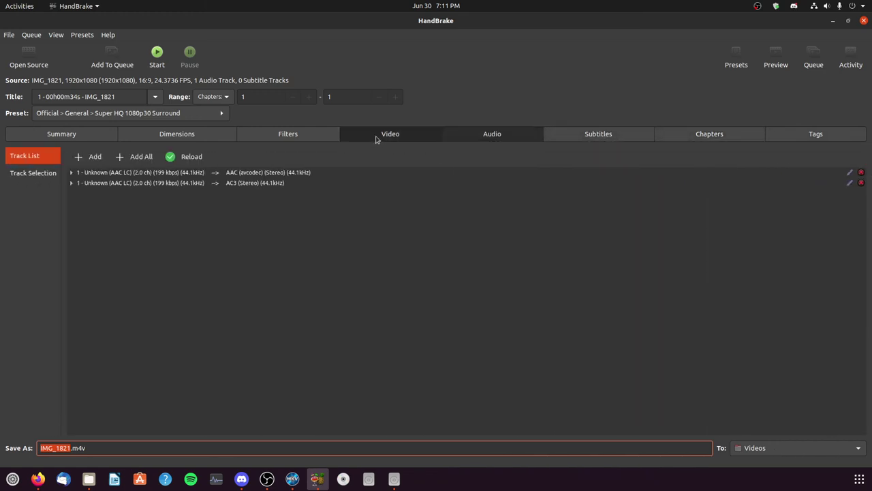
click(391, 140)
click(287, 141)
click(78, 139)
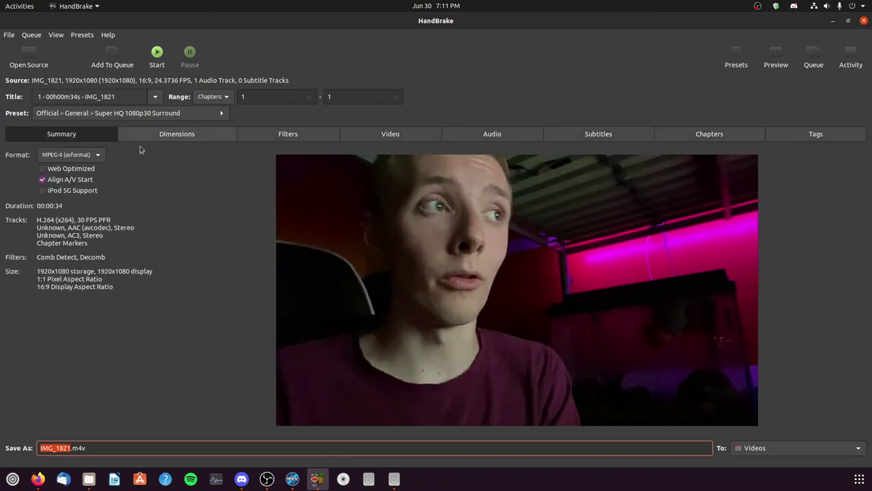
click(182, 115)
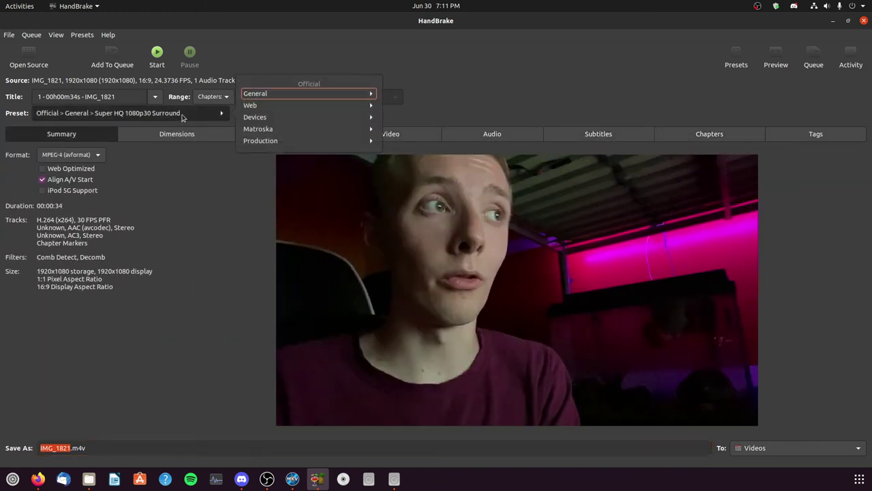
click(312, 91)
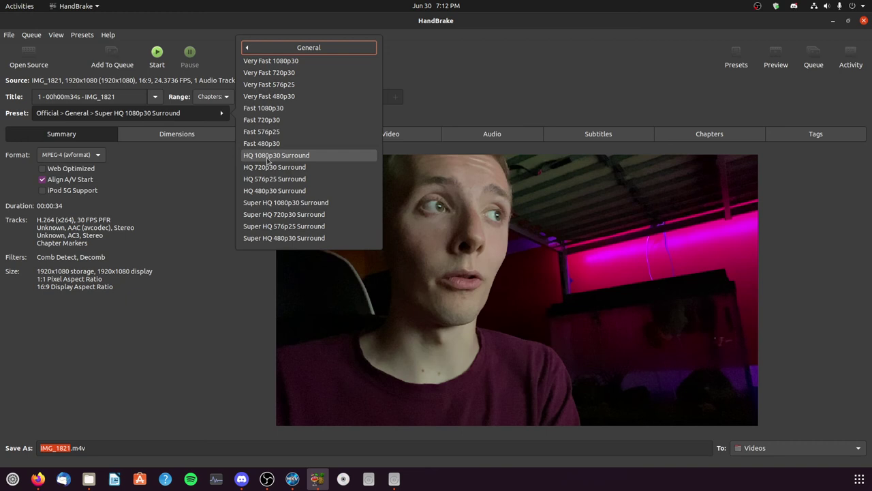
click(151, 303)
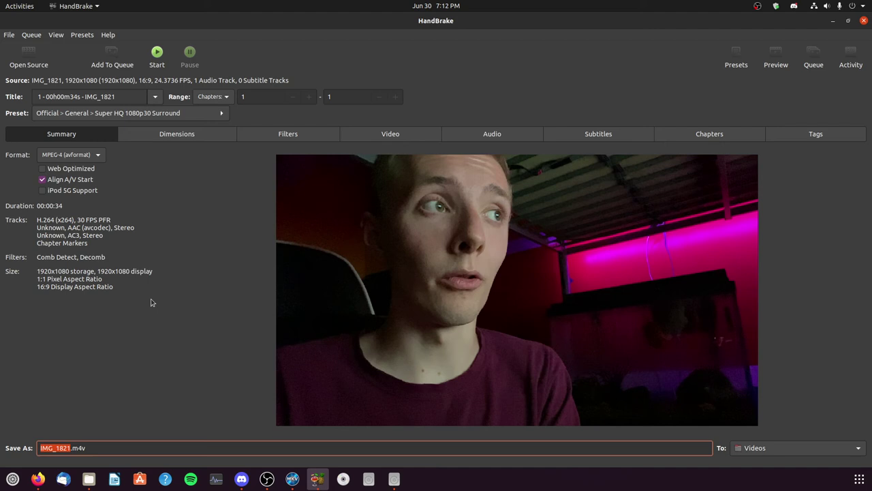
click(77, 114)
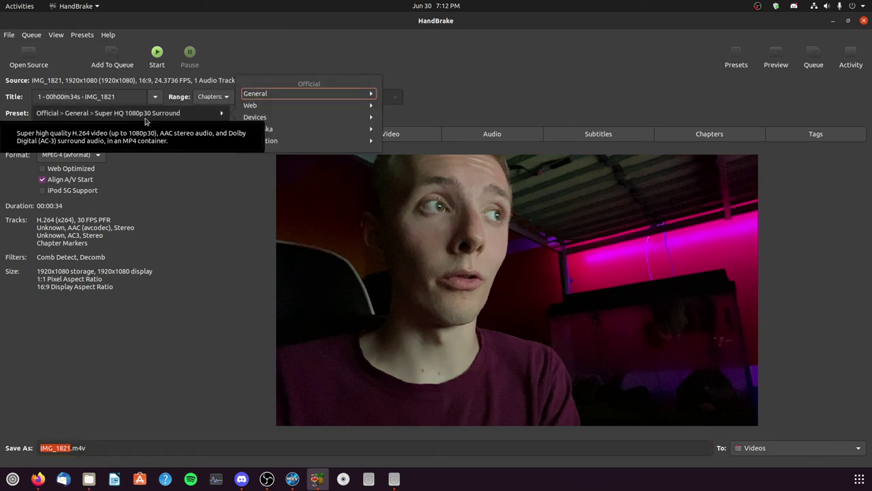
key(Escape)
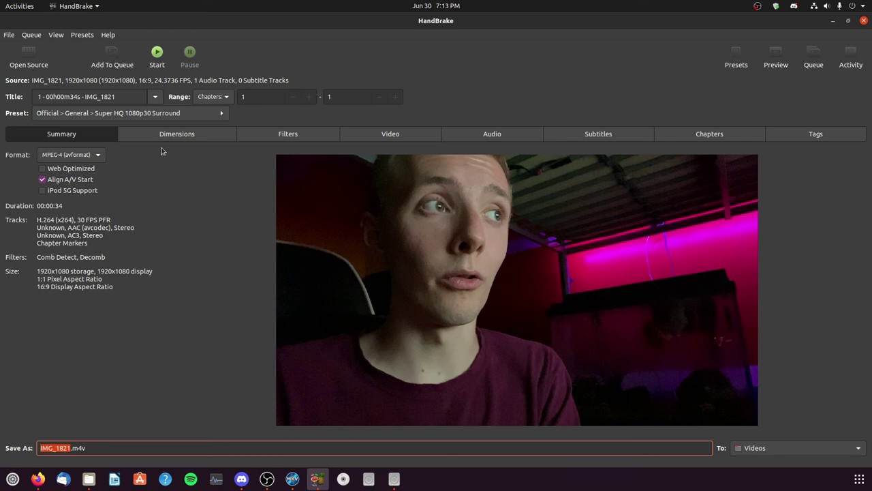
Start encoding IMG_1821.m4v, then switch briefly to OBS Studio.
click(160, 60)
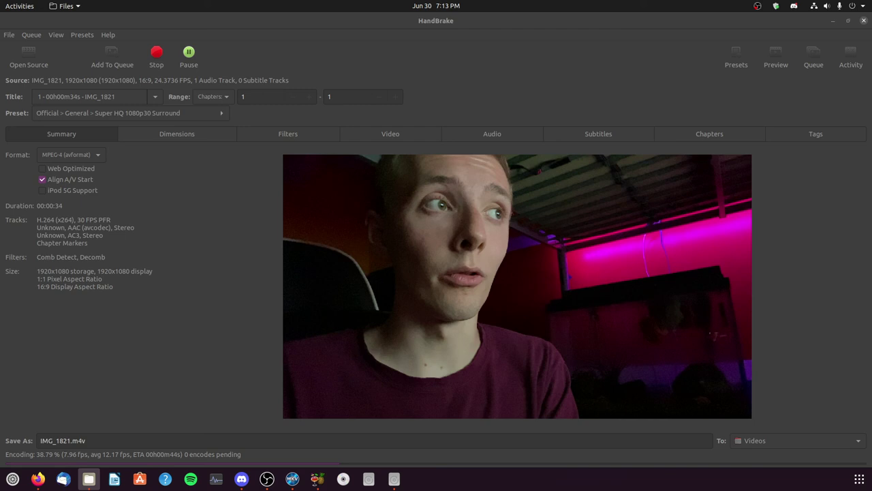
key(alt+Tab)
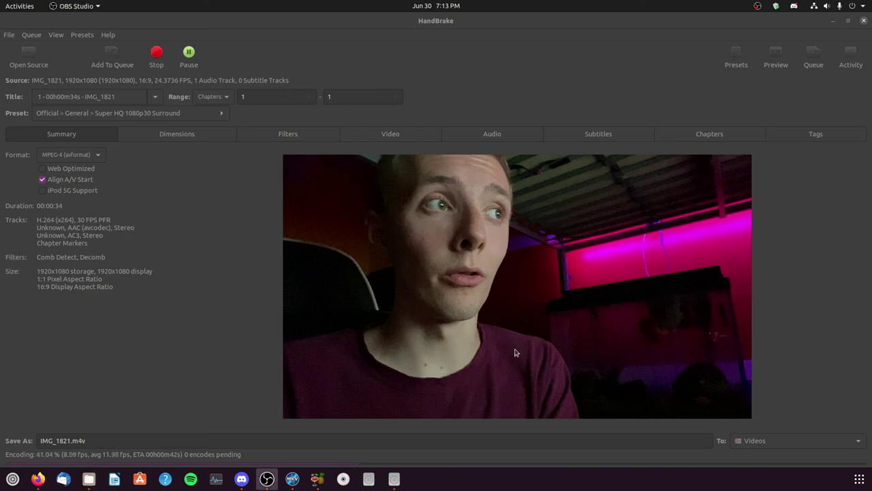
Stop the running encode at about 47 % with Cancel Current and Stop.
click(158, 58)
click(158, 58)
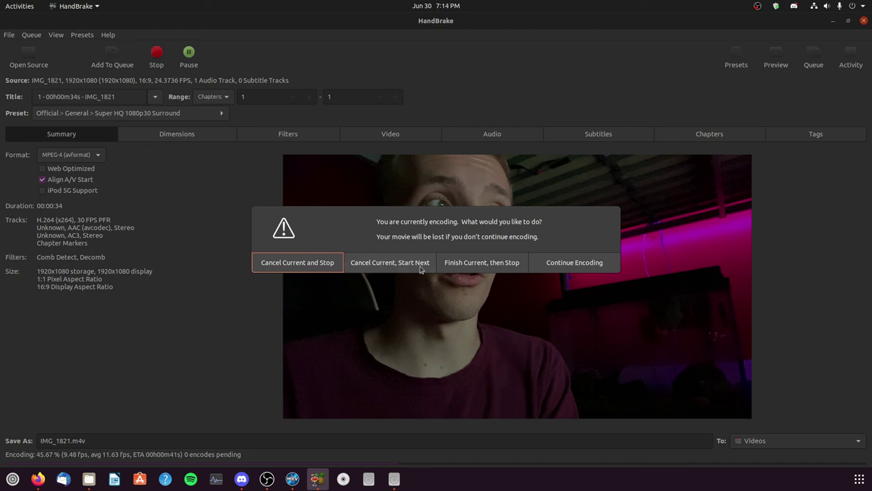
click(300, 265)
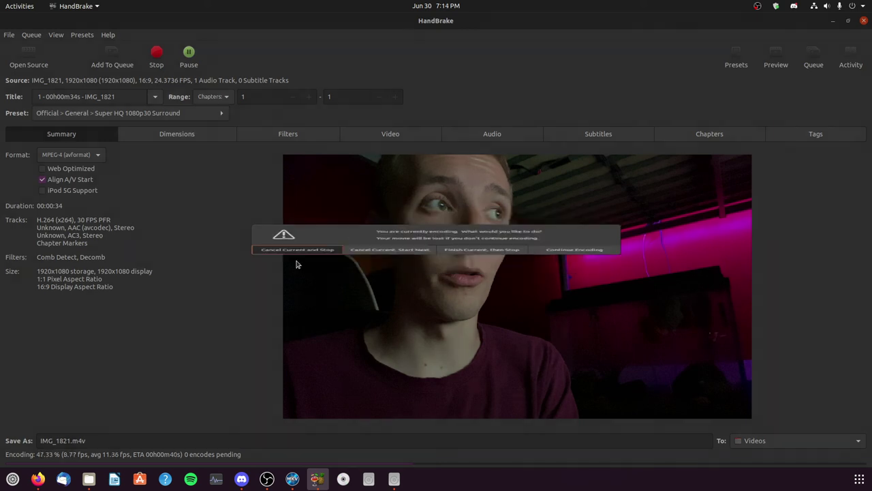